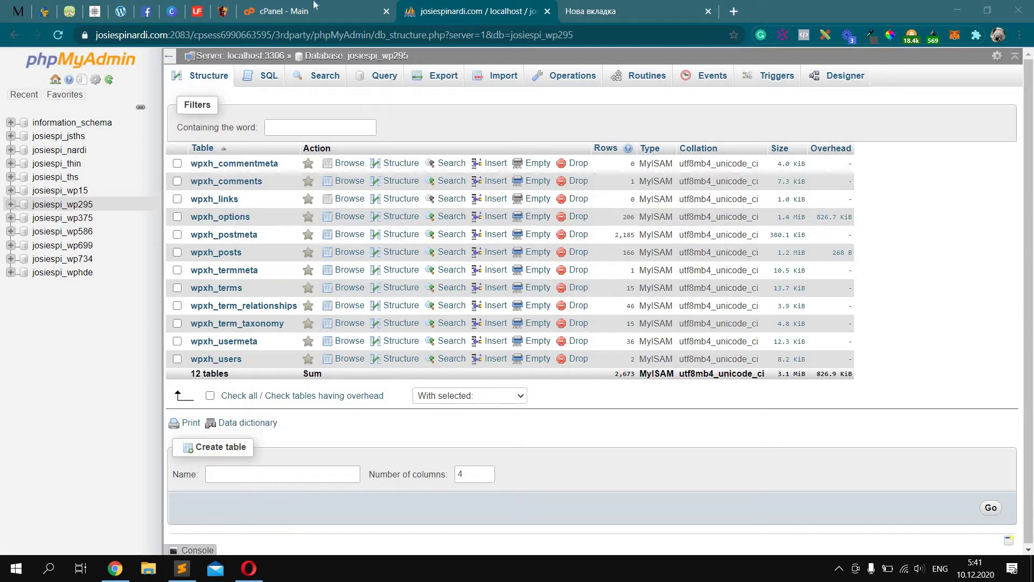
click(285, 10)
middle_click(722, 226)
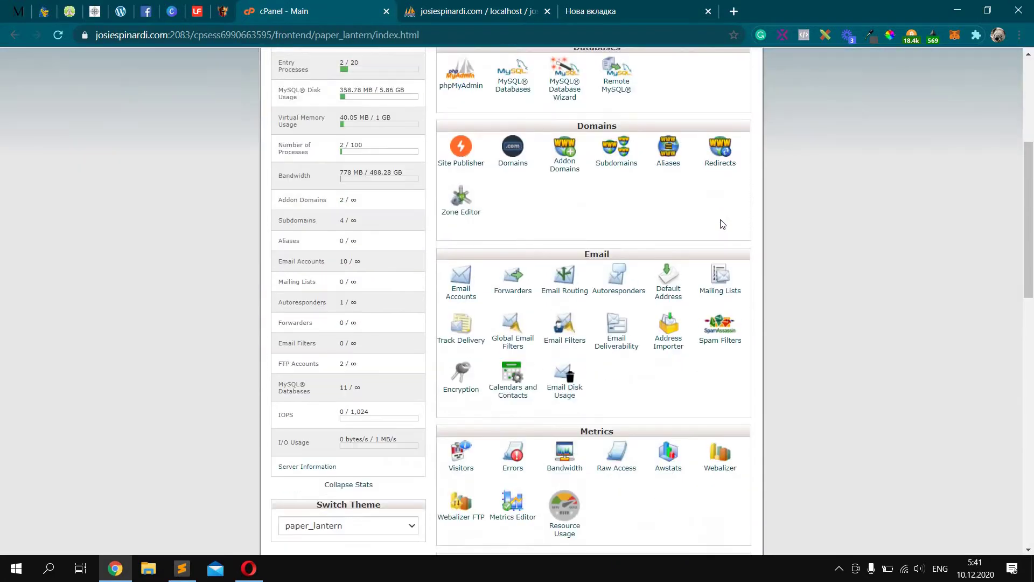
scroll(720, 224, up, 3)
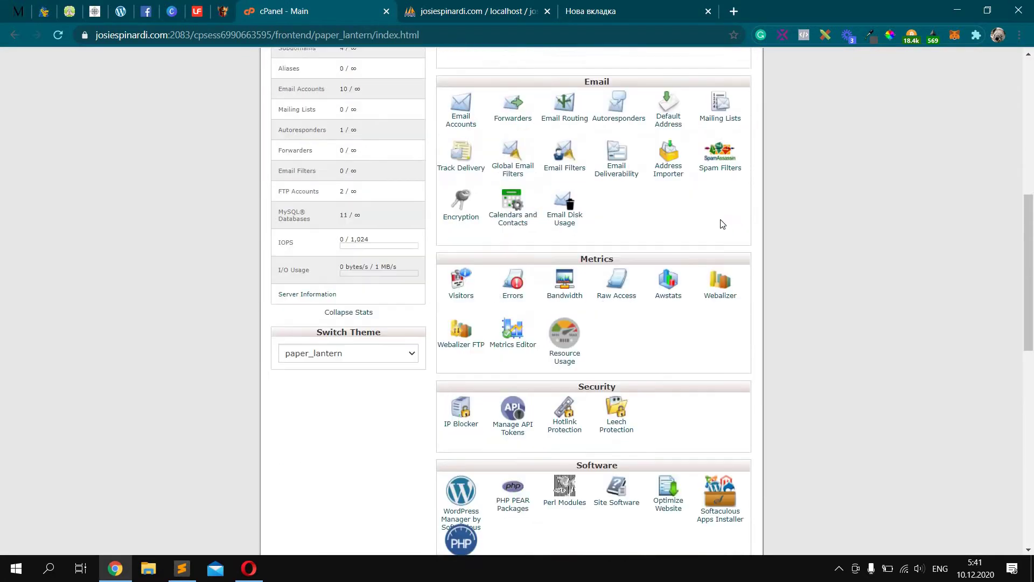
key(ctrl+f)
text(php)
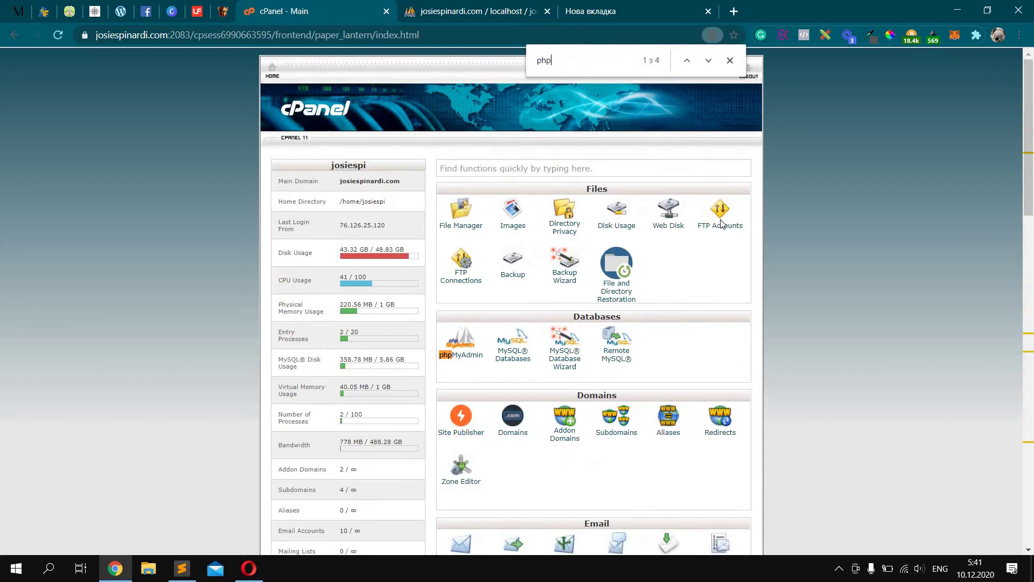
text(m)
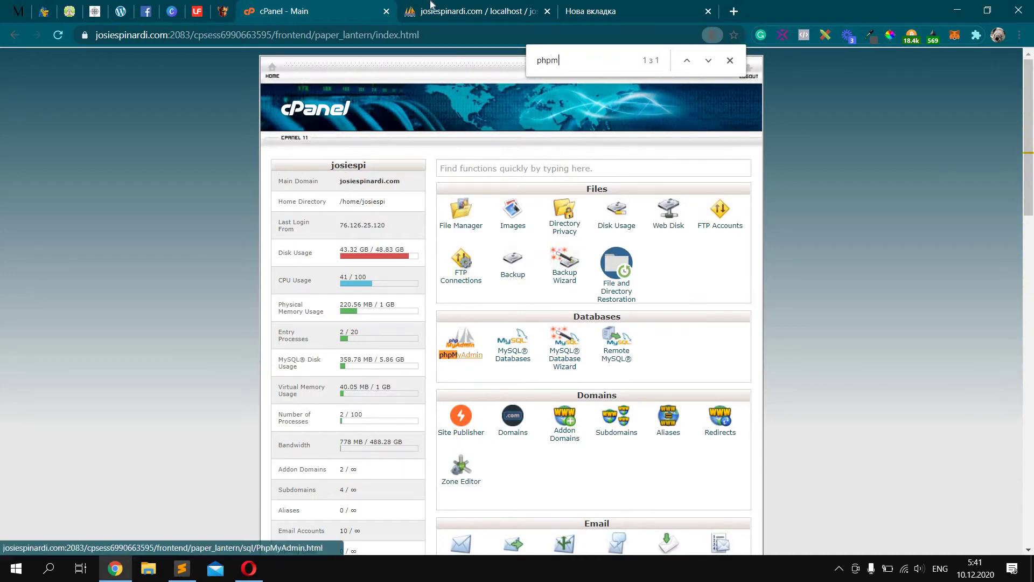
click(443, 10)
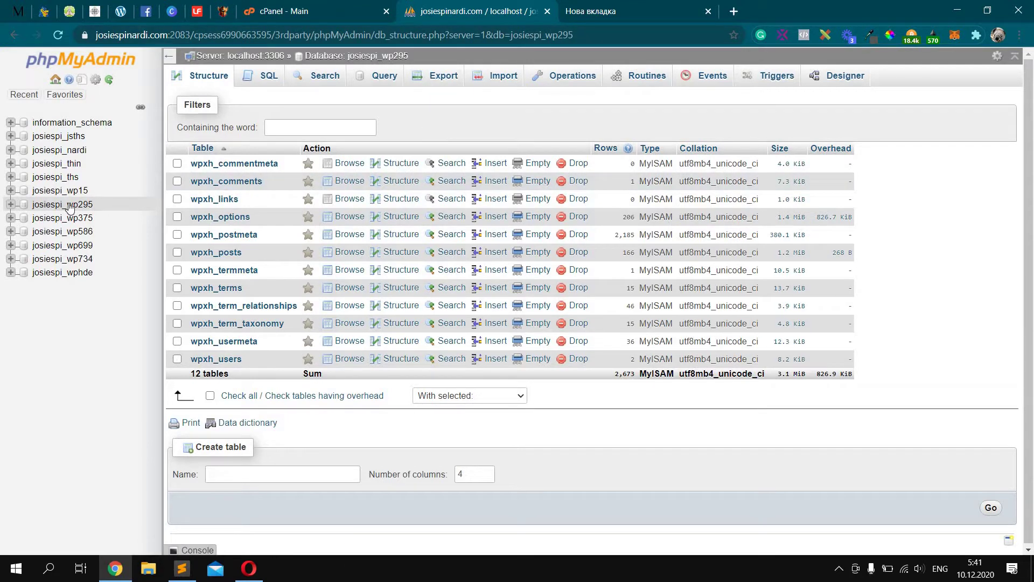
Browse the wpxh_options table and highlight the siteurl option_value address
click(51, 206)
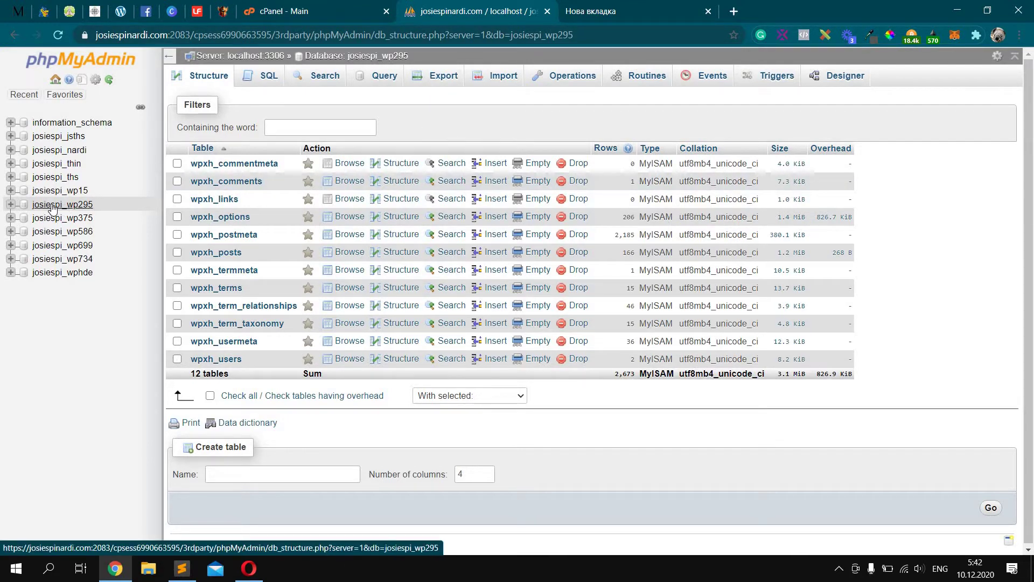
click(240, 218)
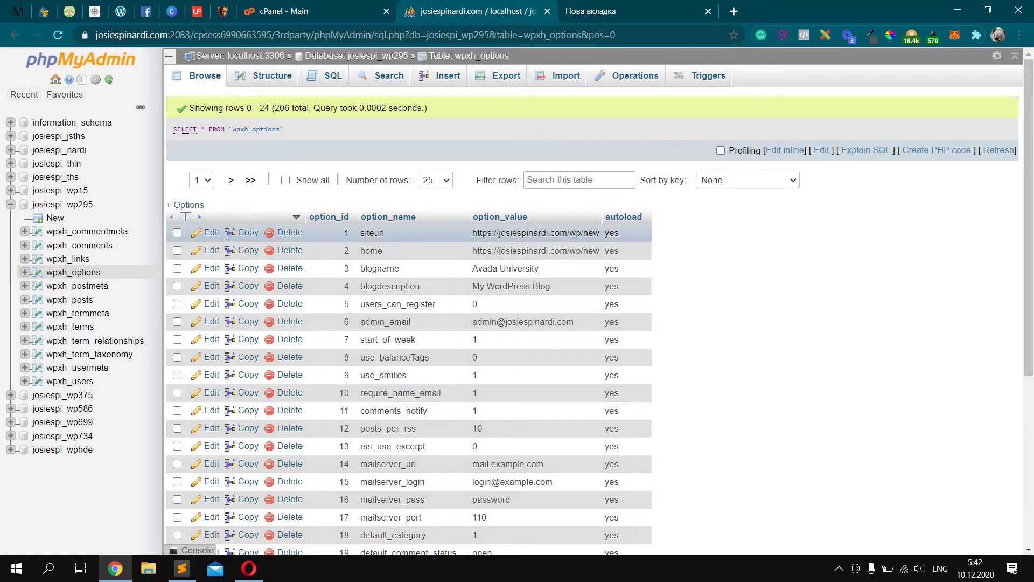
drag(472, 232, 599, 234)
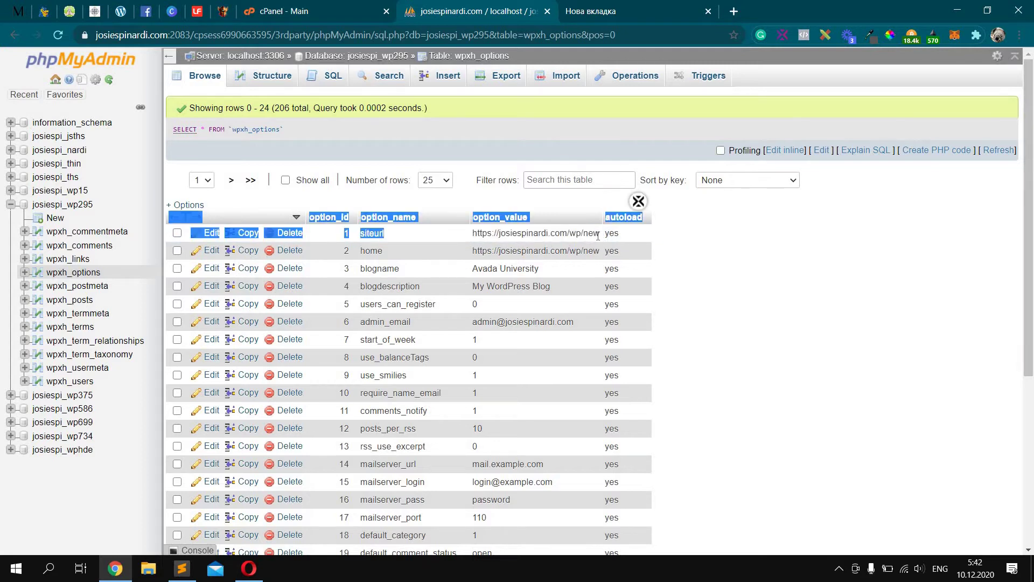
drag(639, 200, 601, 241)
key(ctrl+c)
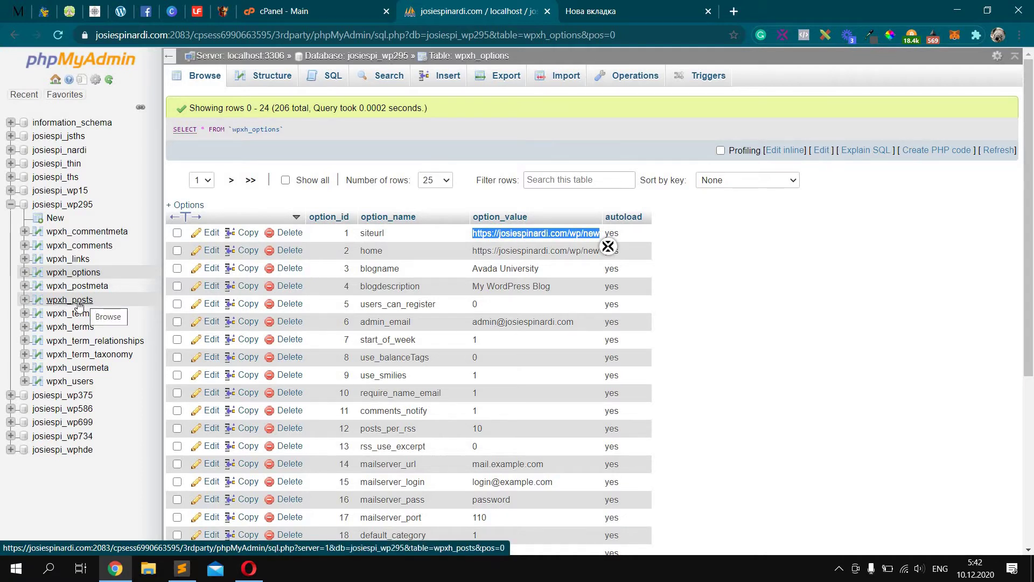
Browse the 166 rows of wpxh_posts, then bring up its query-by-example search form
click(78, 304)
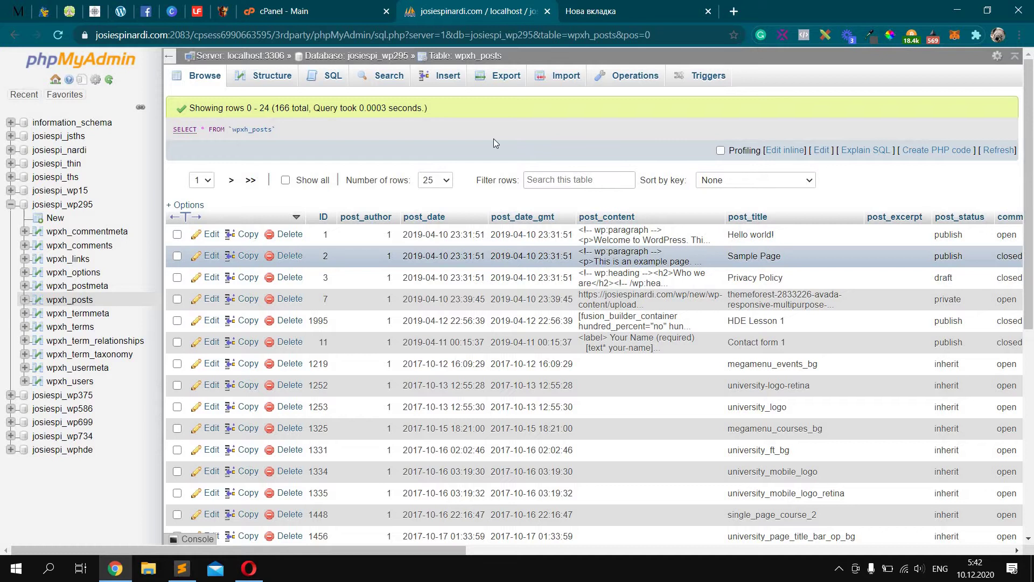
click(389, 76)
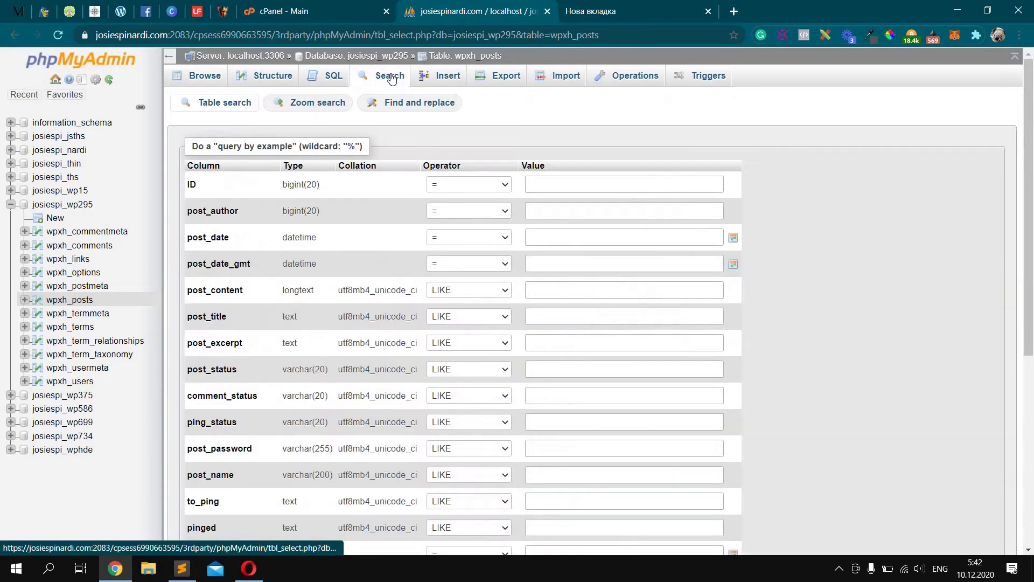
Fill Find and replace with the pasted old site URL and newdomain.com as replacement
click(410, 111)
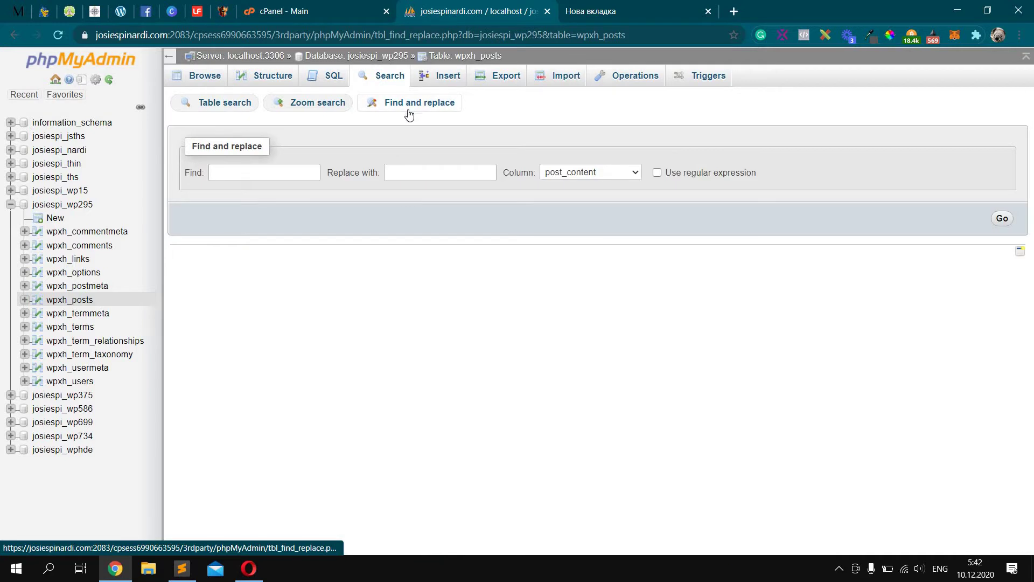
click(316, 169)
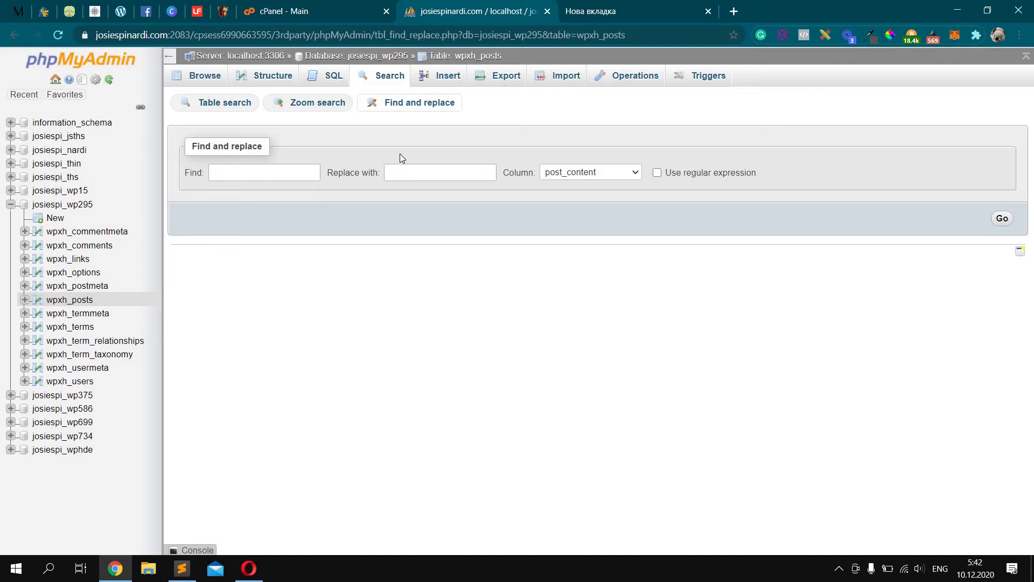
click(251, 176)
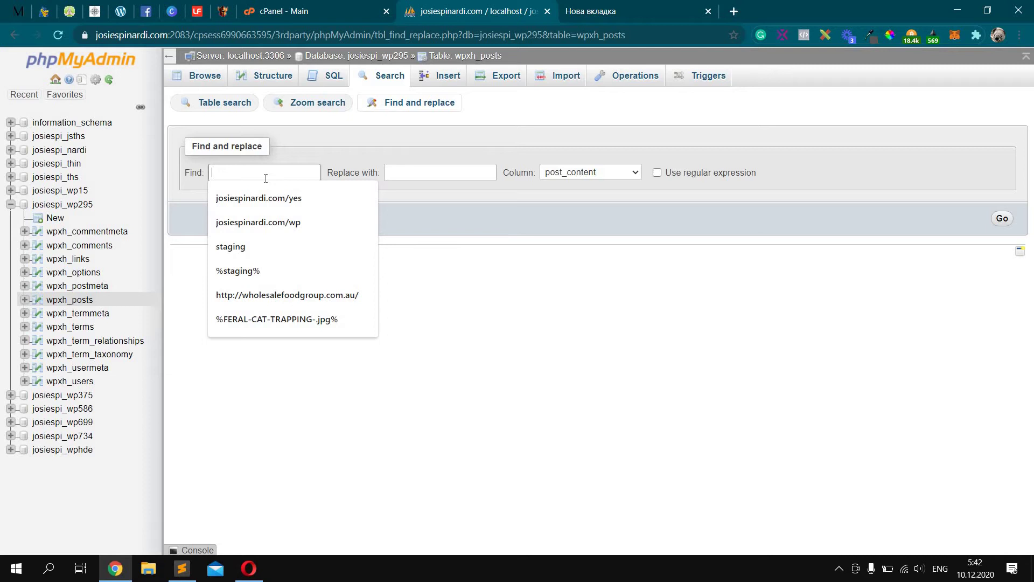
key(ctrl+v)
click(412, 173)
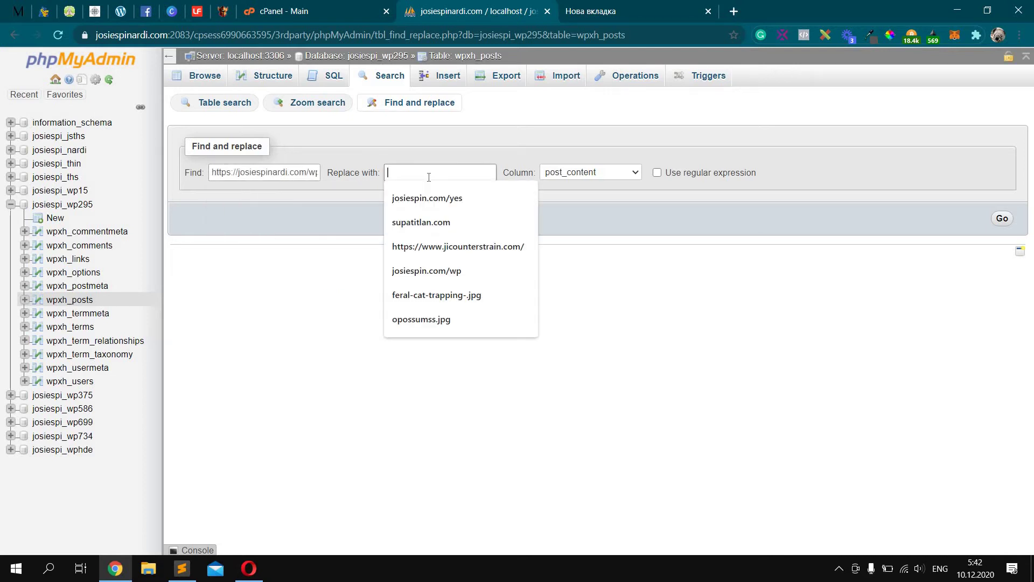
text(newdomain)
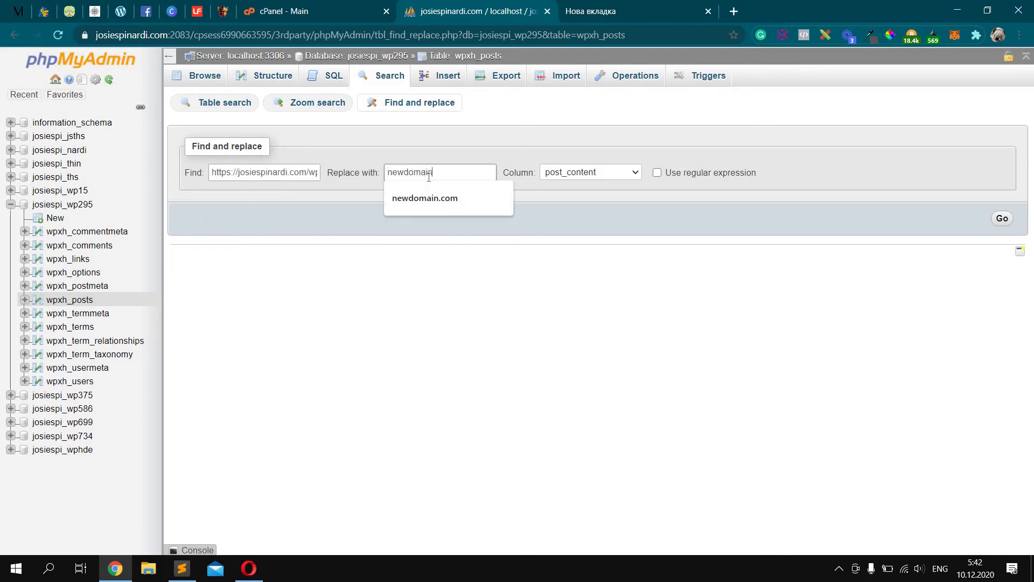
text(.com)
click(439, 217)
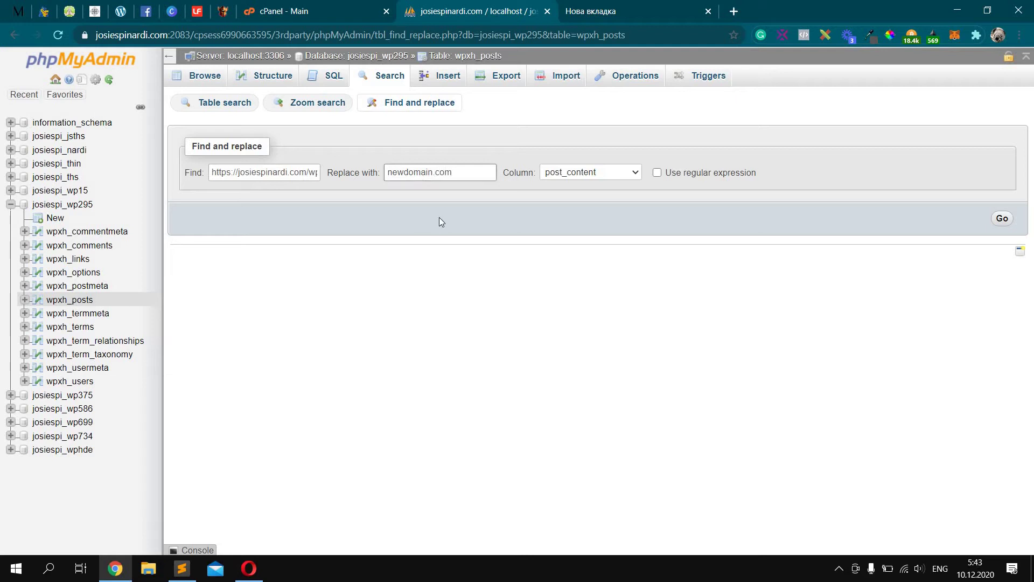
click(251, 173)
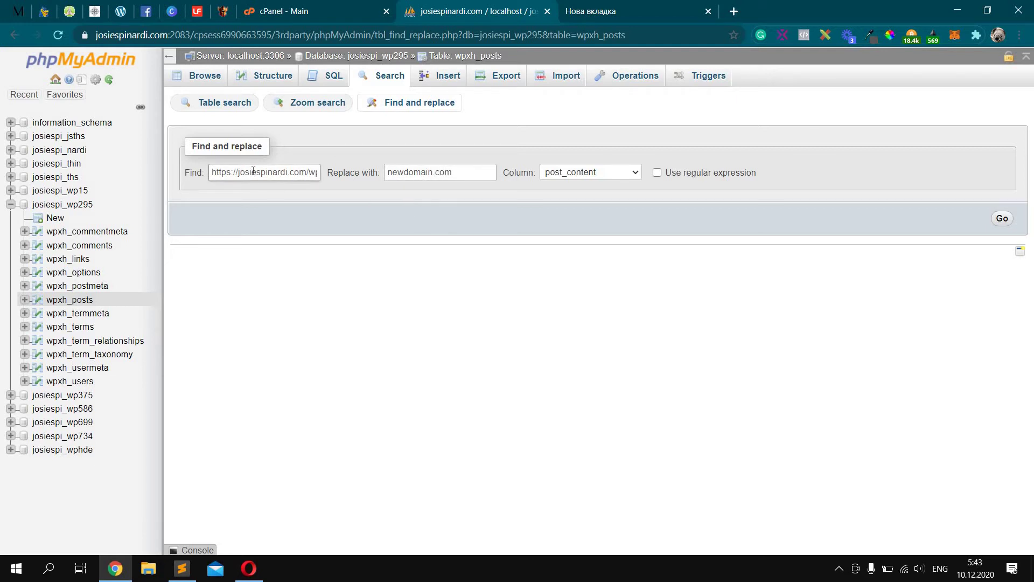
key(Tab)
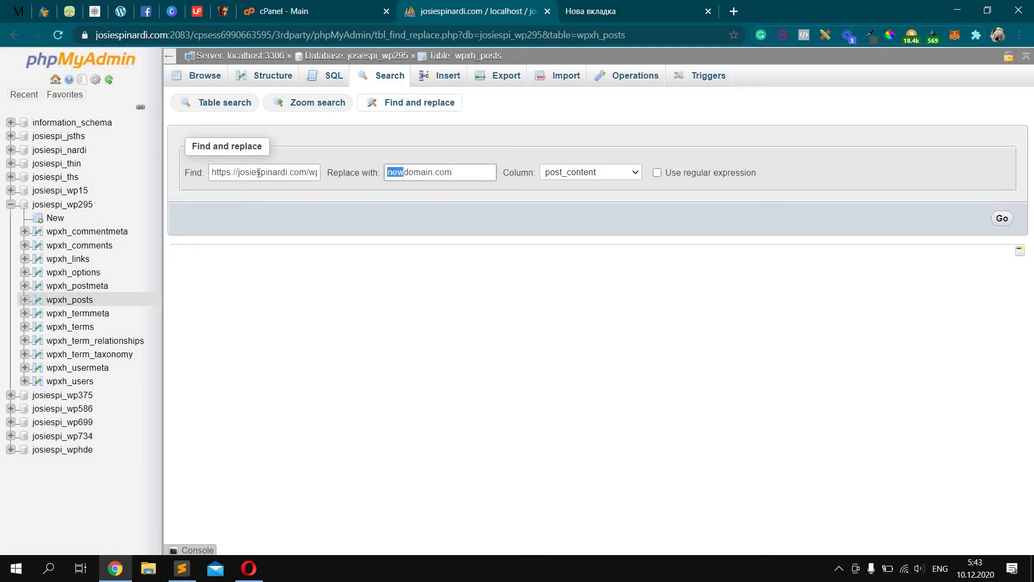
drag(242, 172, 180, 172)
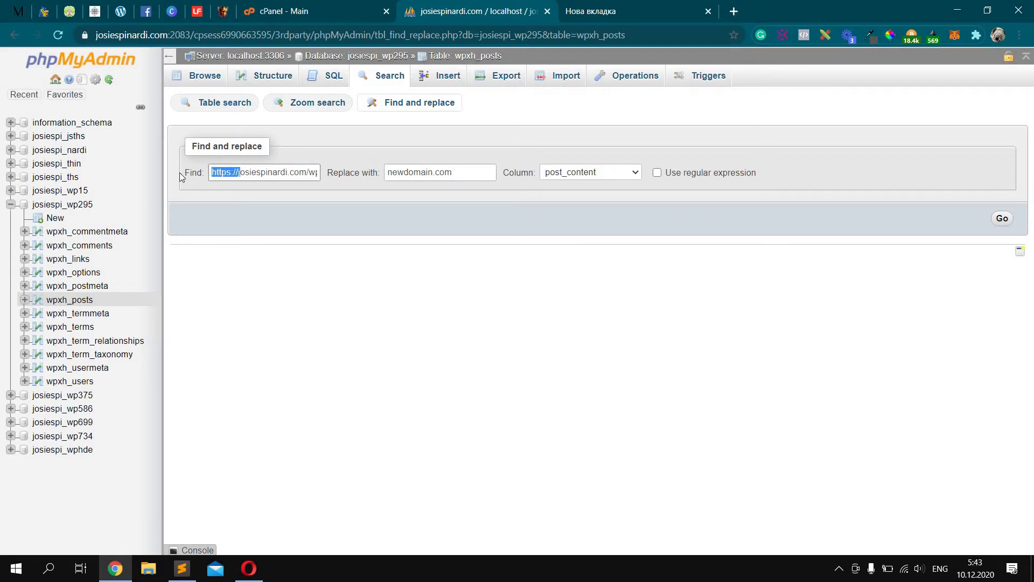
key(BackSpace)
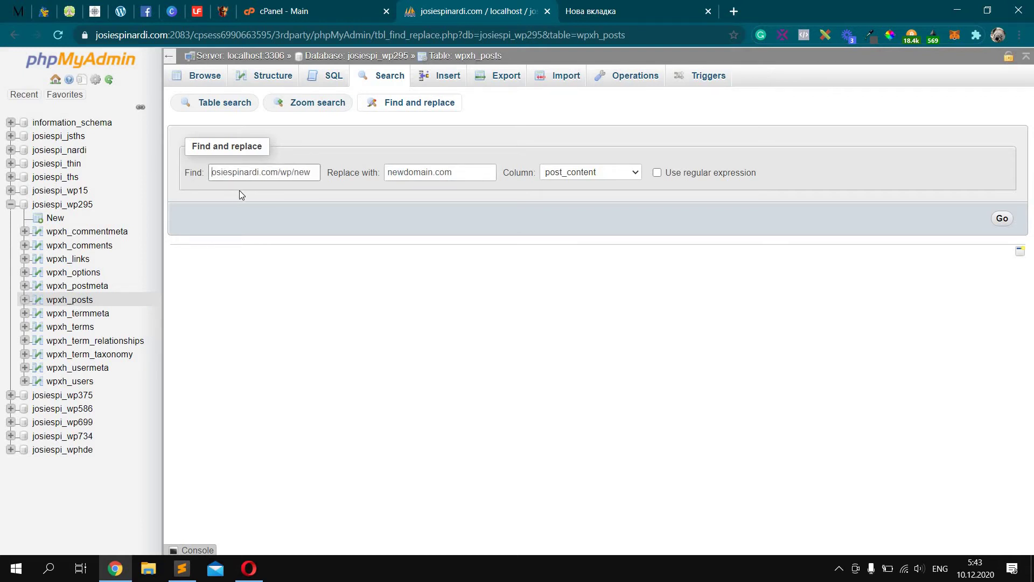
key(ctrl+z)
click(220, 172)
drag(236, 173, 210, 173)
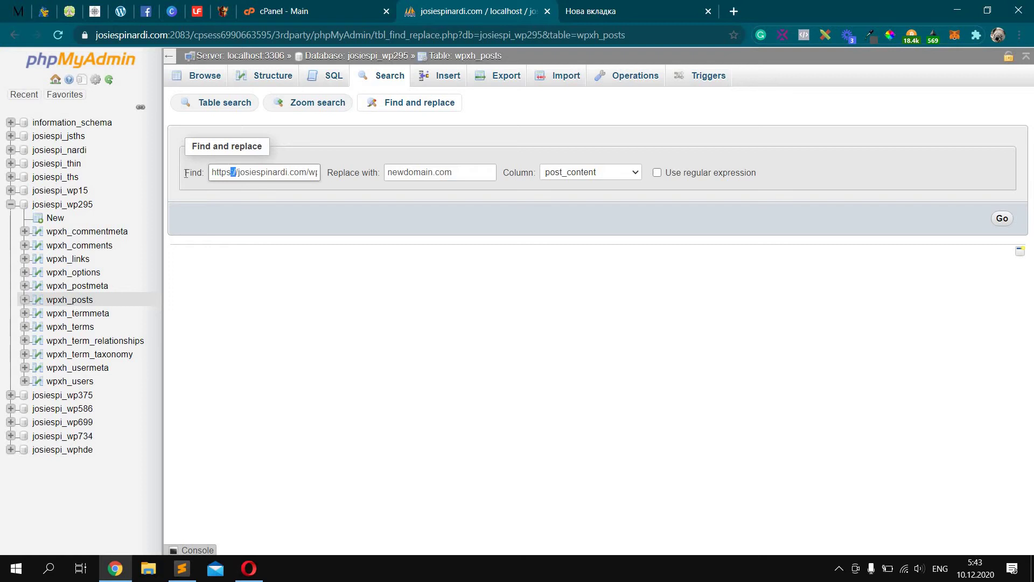
key(BackSpace)
key(Delete)
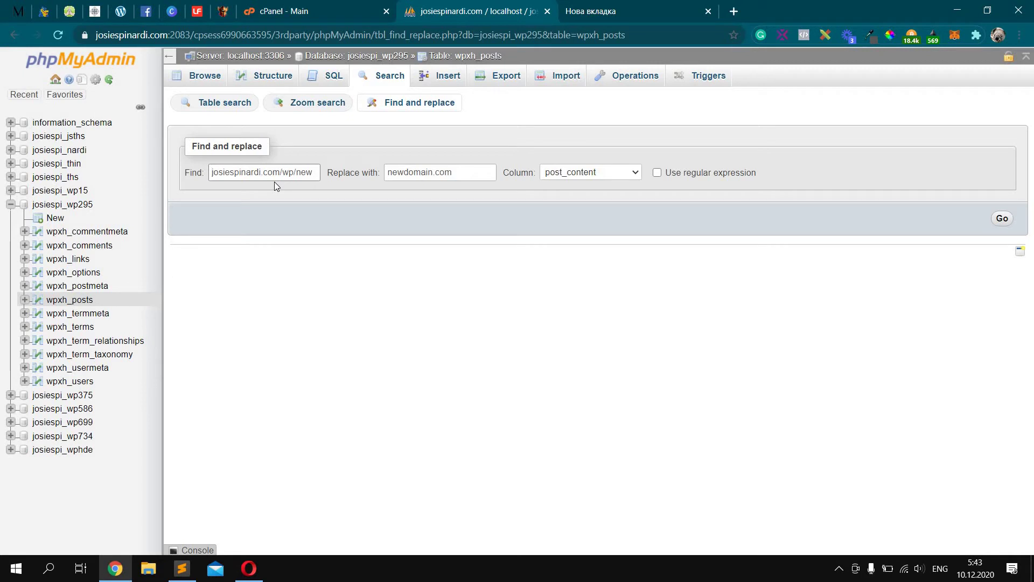
Remove the trailing slashes from the end of the Find text
drag(259, 172, 318, 174)
click(345, 184)
text(/wp)
text(/)
click(458, 172)
text(/)
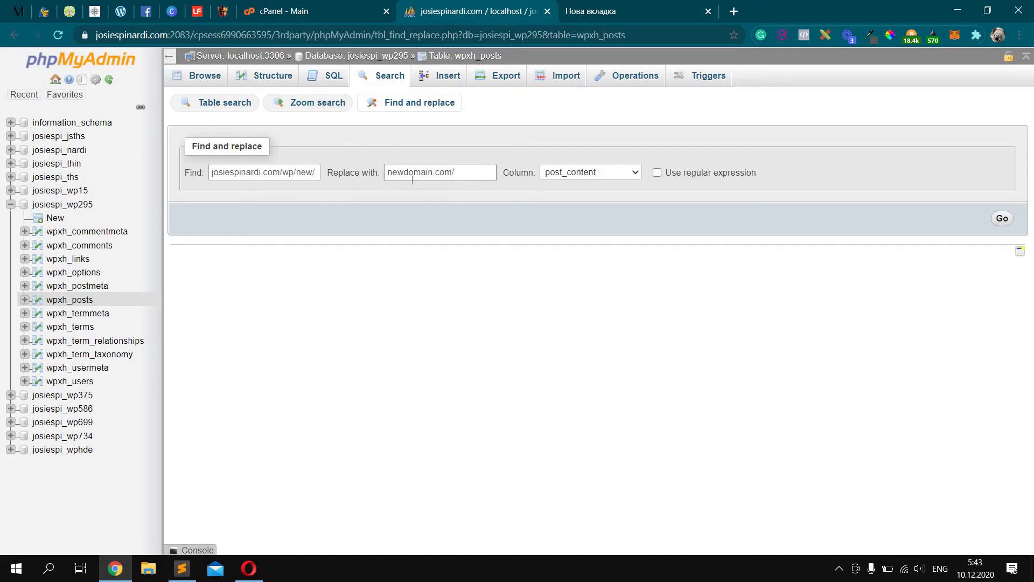
key(BackSpace)
click(315, 172)
key(BackSpace)
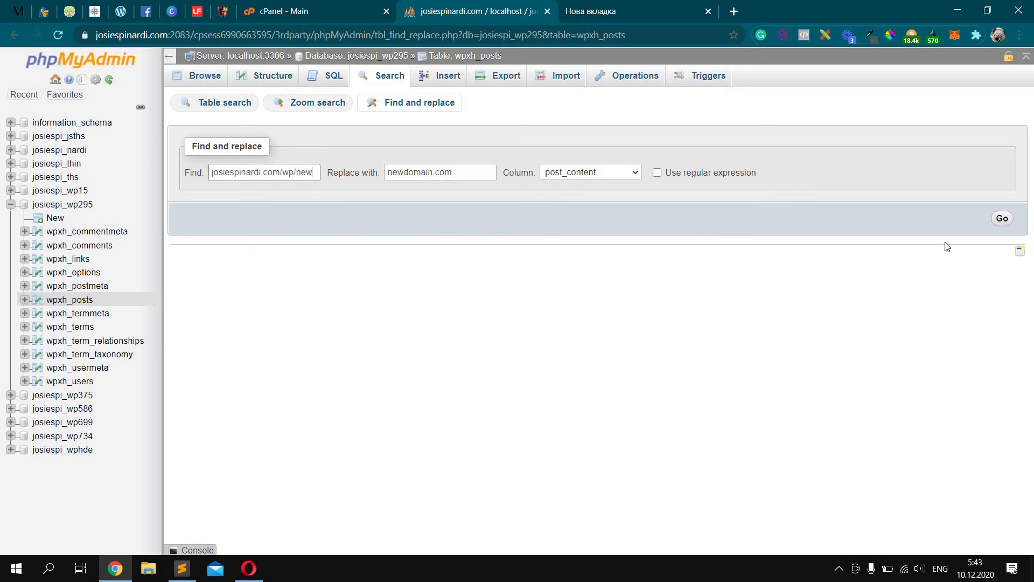
Preview the replacement and match an original josiespinardi.com/wp/new link to its newdomain.com version
click(1002, 219)
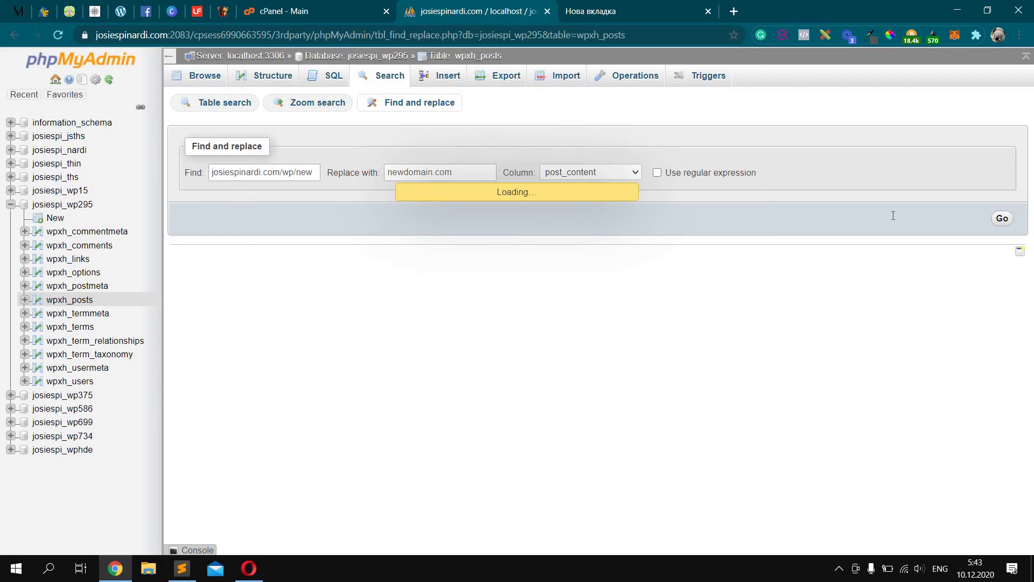
scroll(892, 215, down, 5)
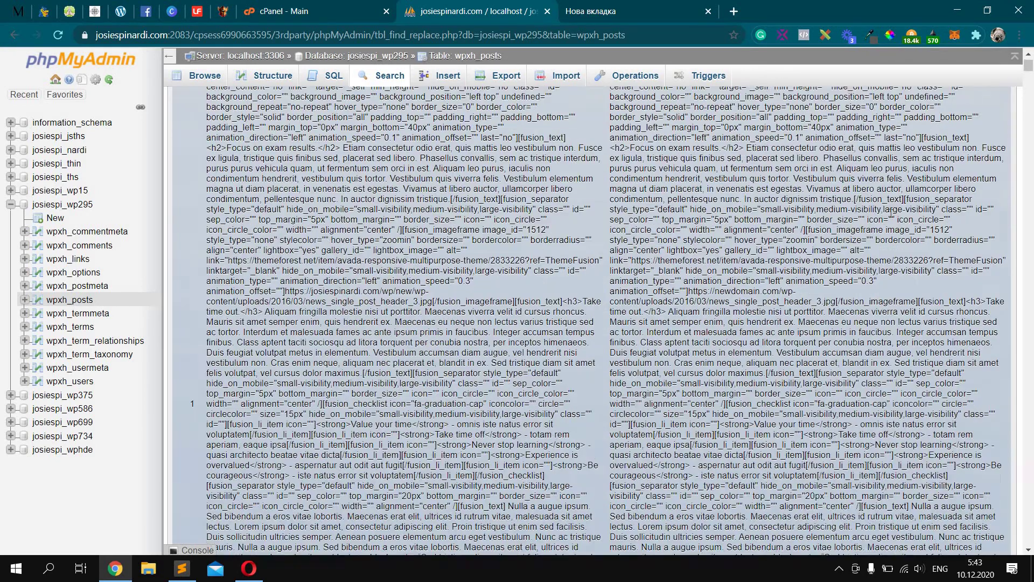
scroll(893, 216, down, 5)
scroll(893, 215, down, 5)
scroll(892, 215, up, 5)
scroll(550, 224, up, 5)
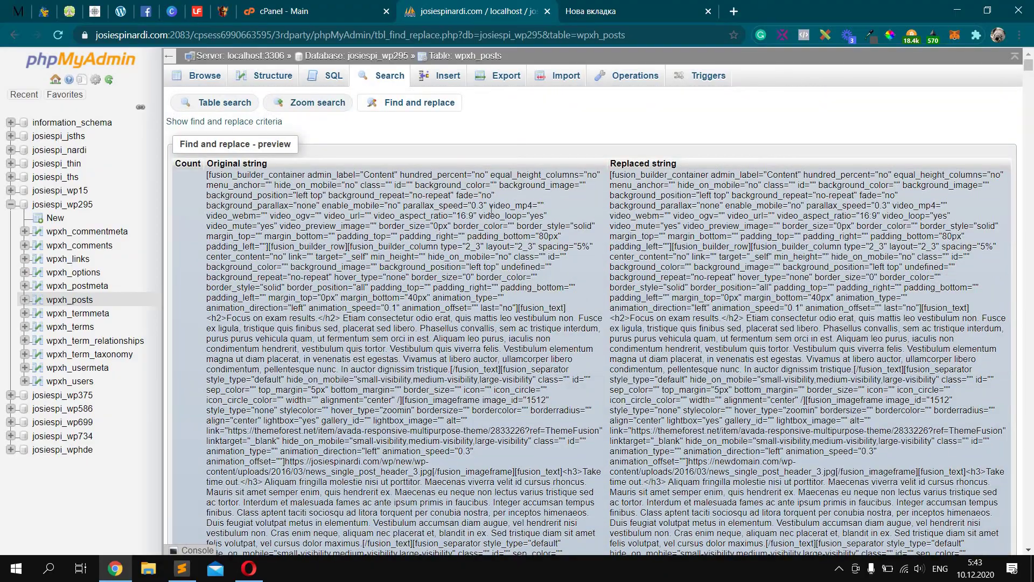
scroll(490, 211, down, 5)
scroll(490, 211, down, 5)
scroll(491, 210, down, 5)
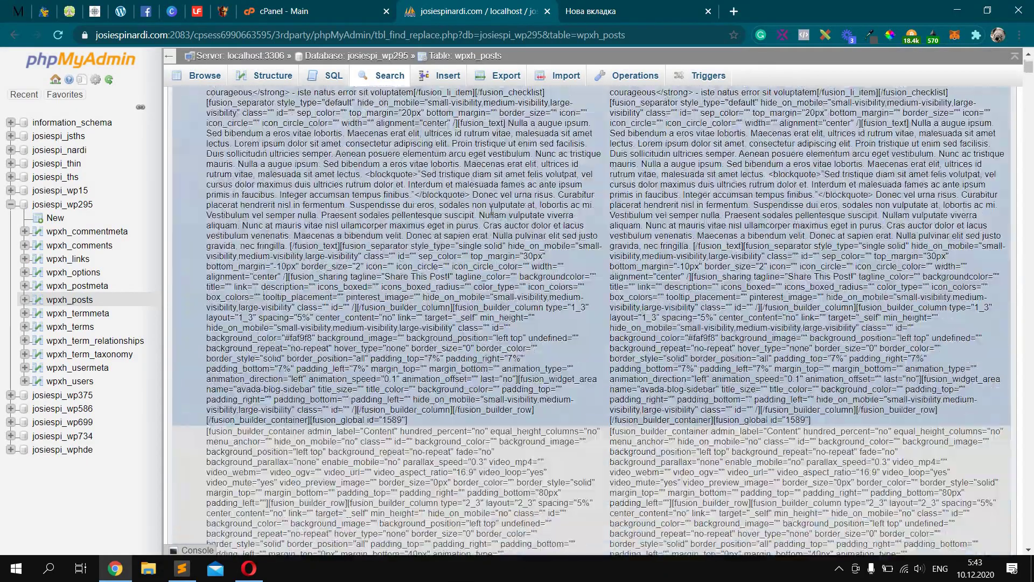
scroll(491, 210, down, 5)
scroll(490, 210, down, 5)
scroll(586, 230, up, 15)
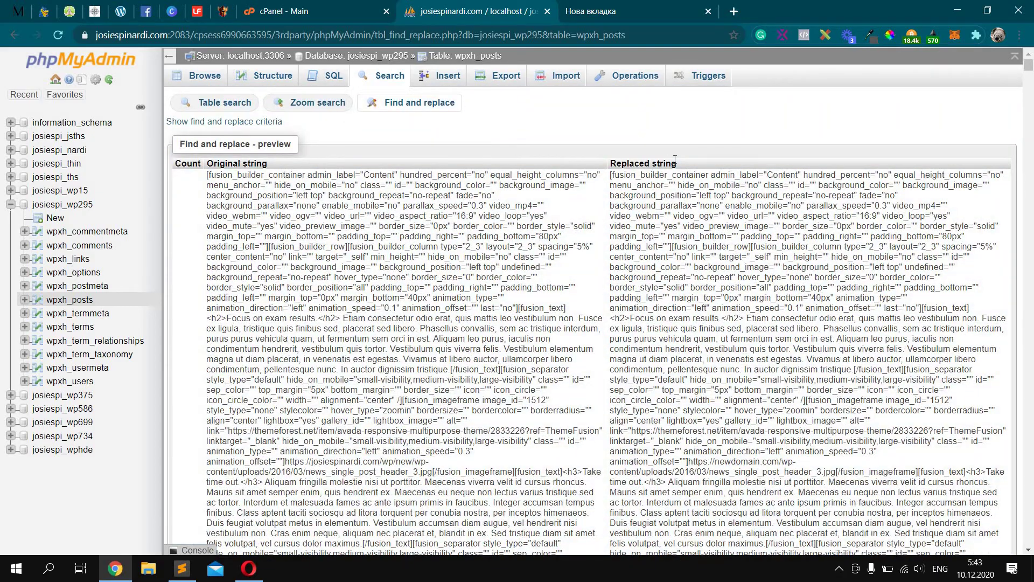
key(ctrl+f)
key(ctrl+v)
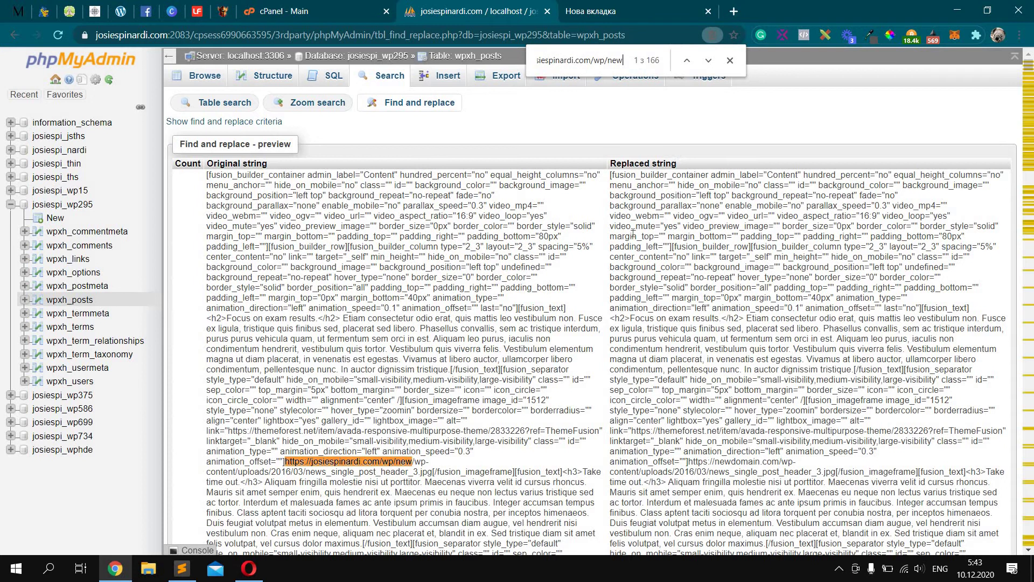
scroll(674, 160, down, 1)
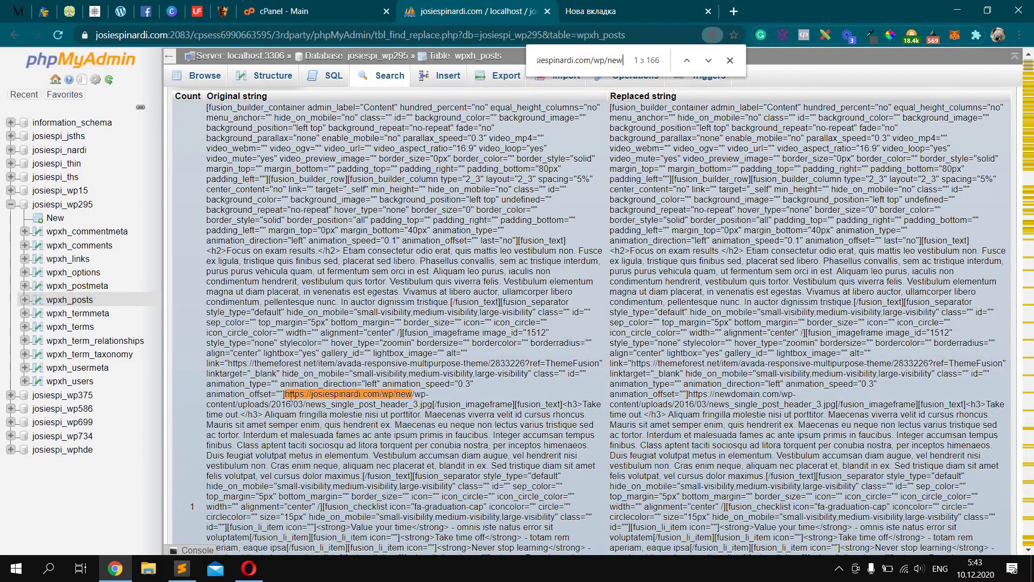
drag(285, 394, 423, 408)
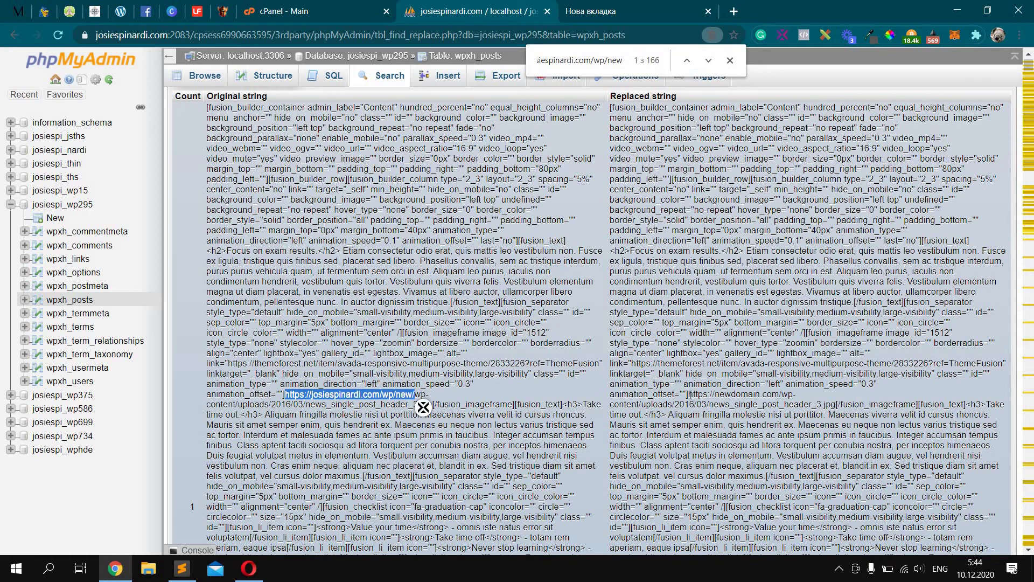
drag(688, 393, 782, 397)
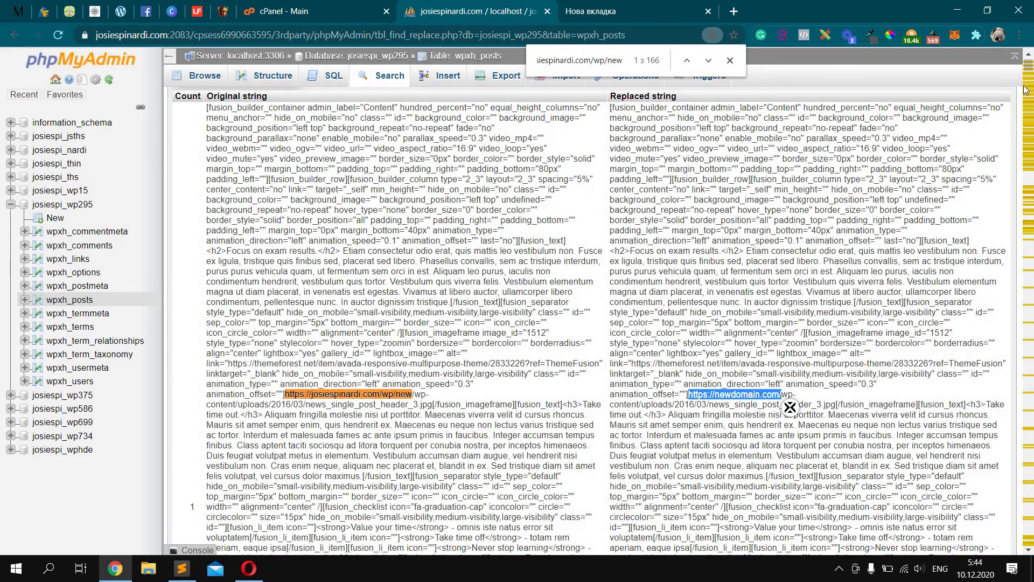
scroll(1031, 92, down, 5)
scroll(1031, 92, down, 5)
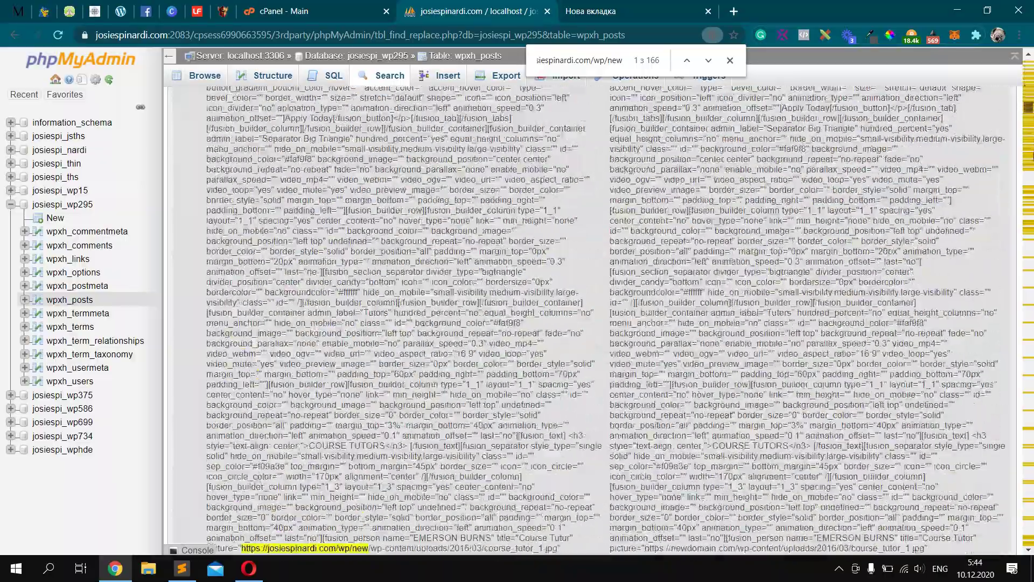
scroll(1031, 94, down, 5)
scroll(808, 242, down, 5)
click(730, 63)
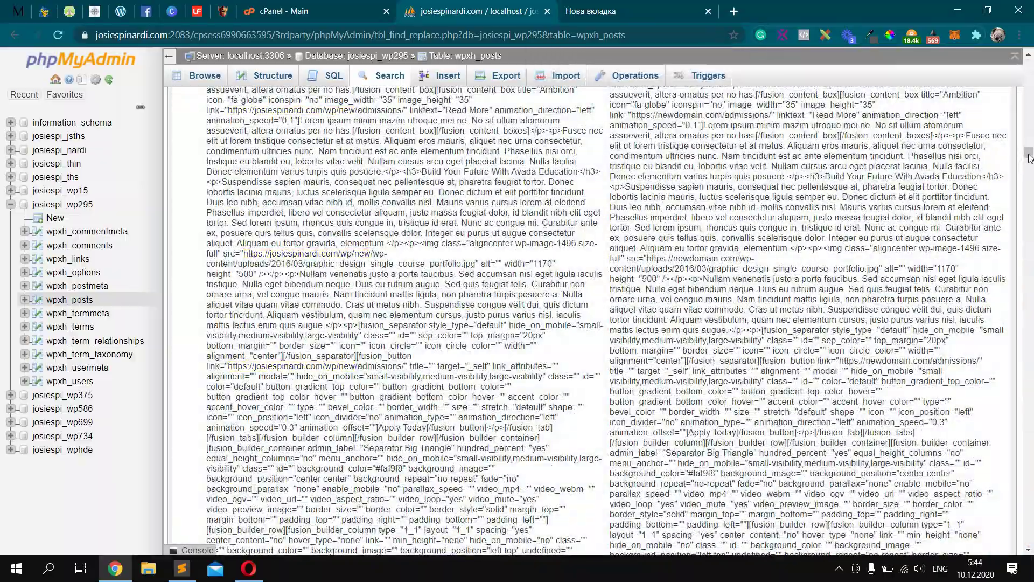
drag(1028, 155, 1032, 529)
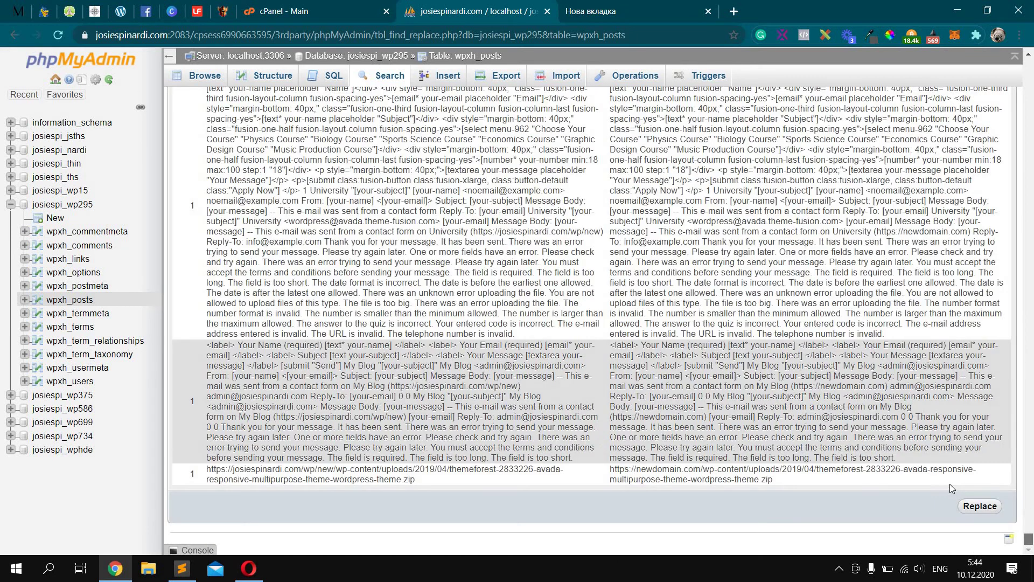